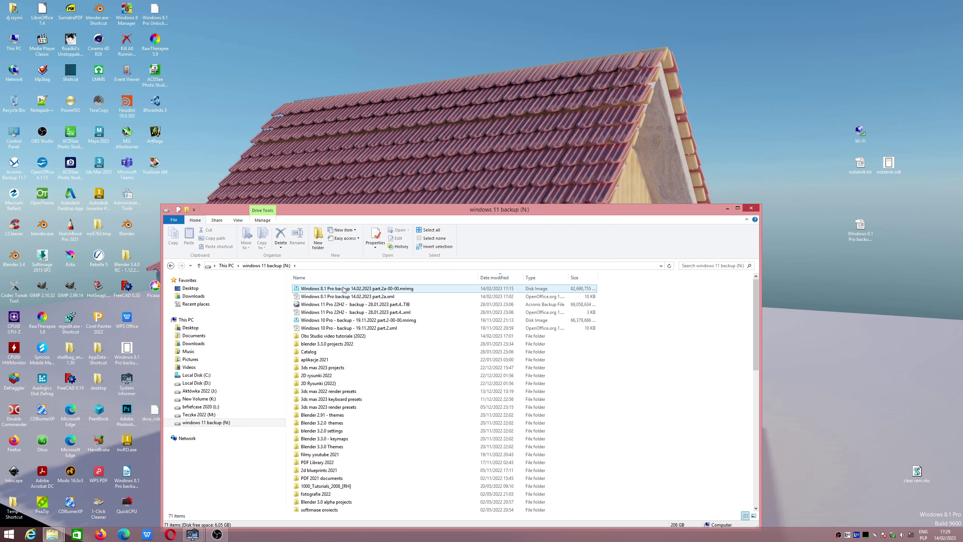
- View the properties of the disk image Windows 8.1 Pro backup 14.02.2023 part.2a-00-00.mrimg and close them
left_click_drag(291, 287, 339, 288)
right_click(339, 288)
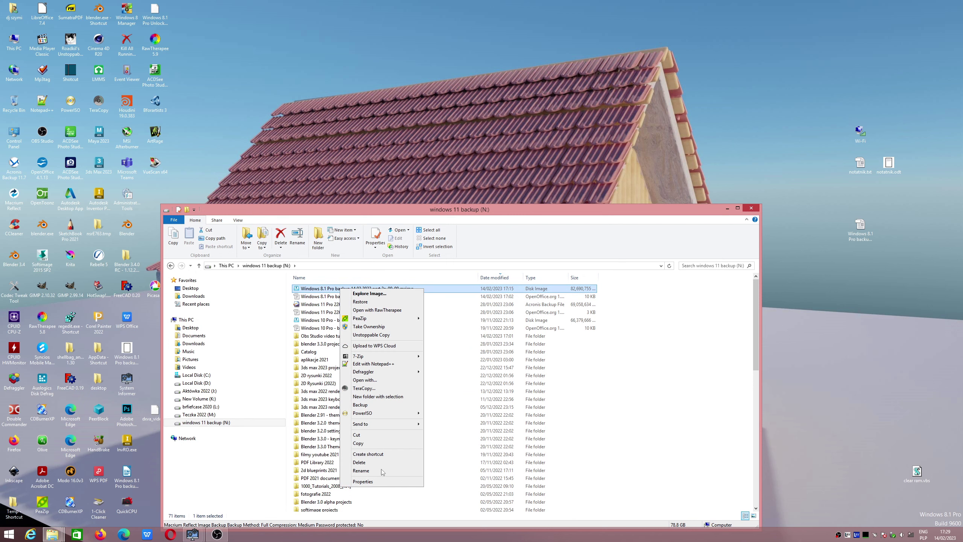
left_click(384, 482)
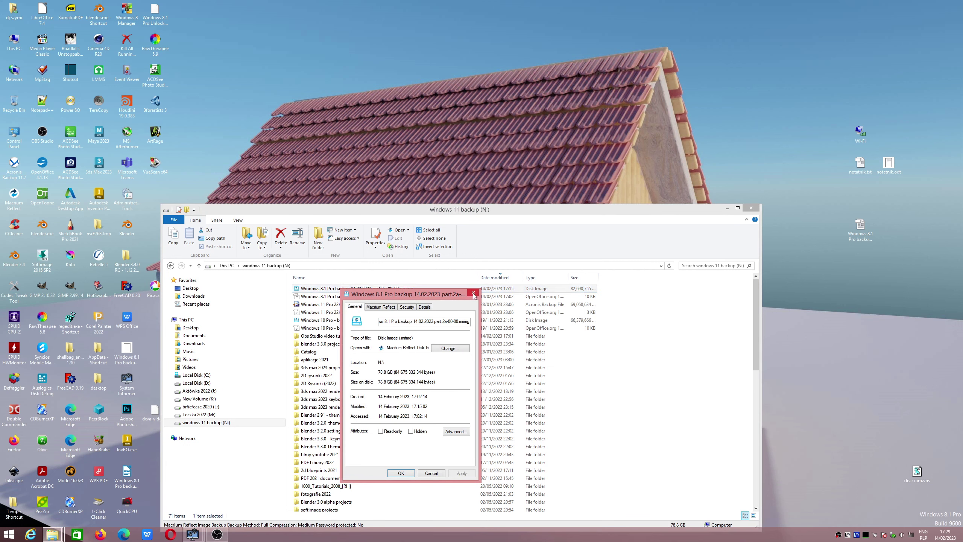
left_click(473, 293)
- Go up to This PC and try to safely eject the SABRENT drive, dismissing the resulting message
left_click(227, 265)
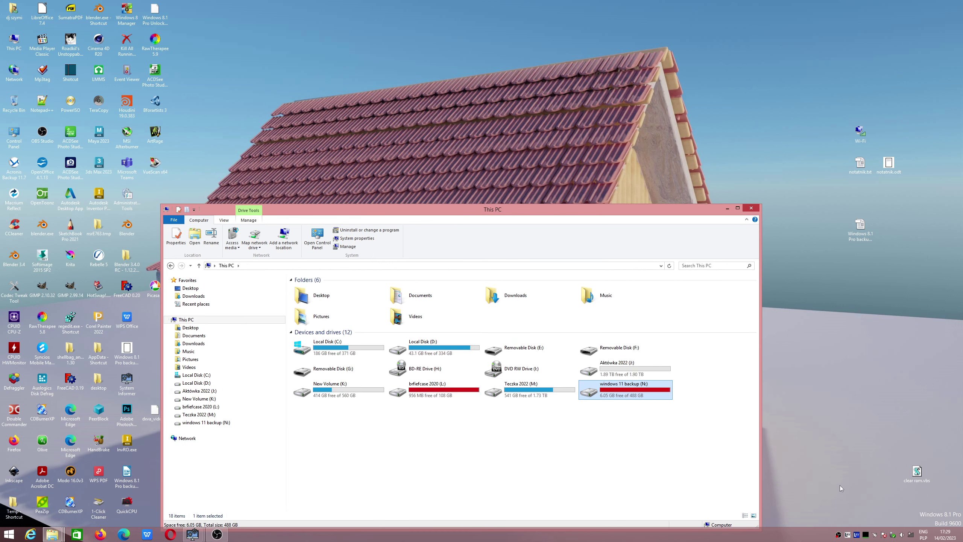
left_click(874, 535)
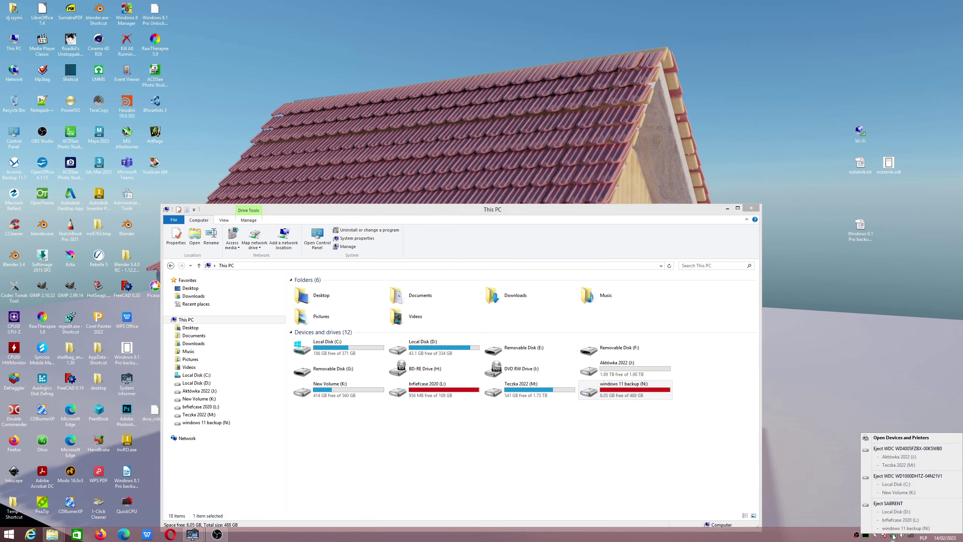
left_click(898, 505)
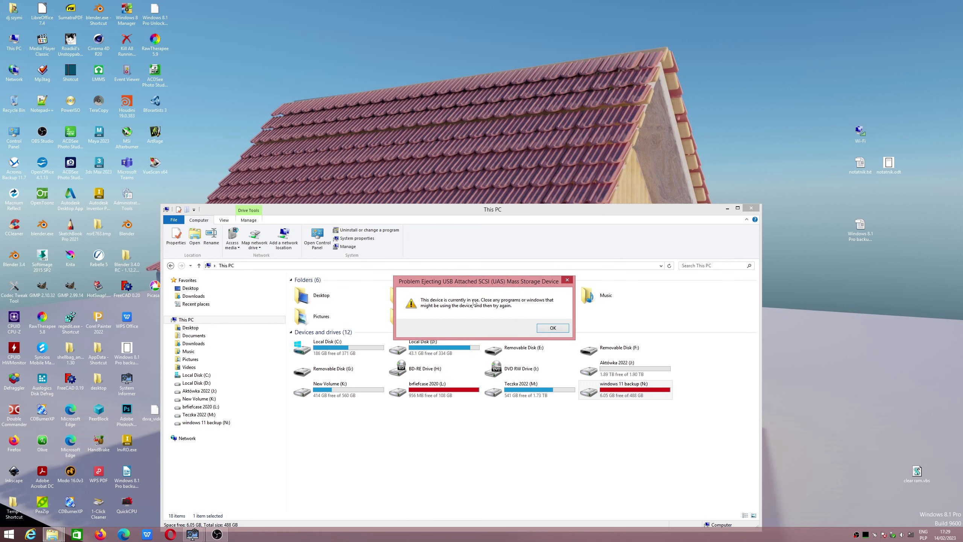
left_click(552, 327)
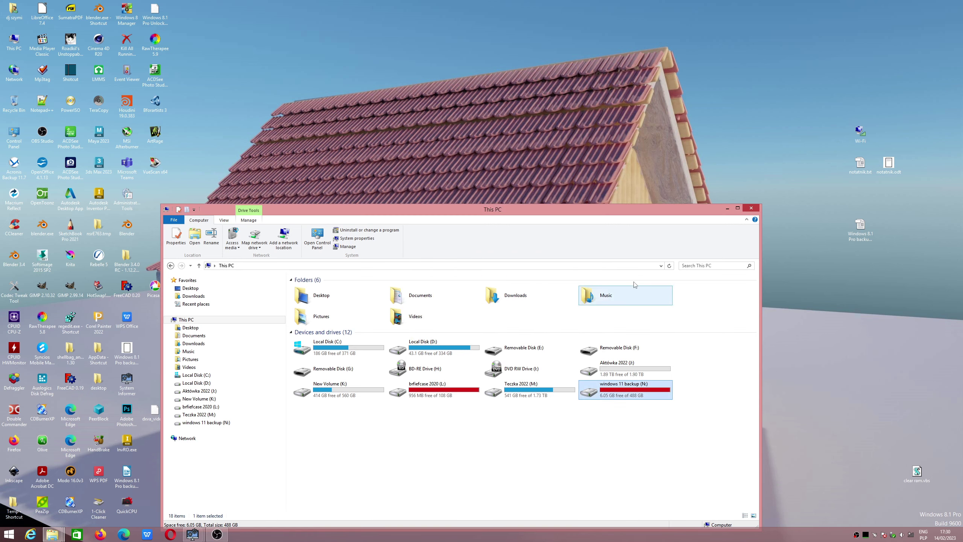
- Maximize the This PC window and open the windows 11 backup (N:) drive
left_click(738, 208)
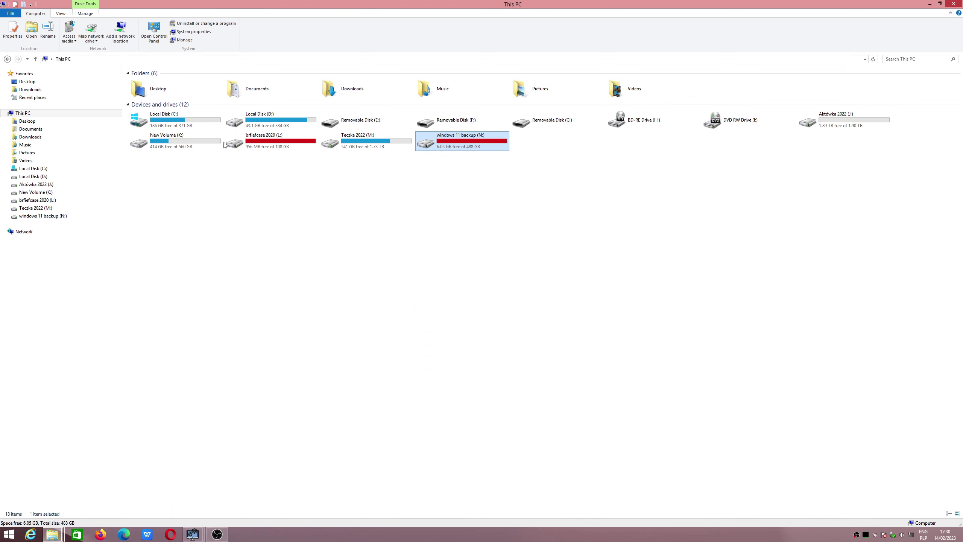
left_click(8, 534)
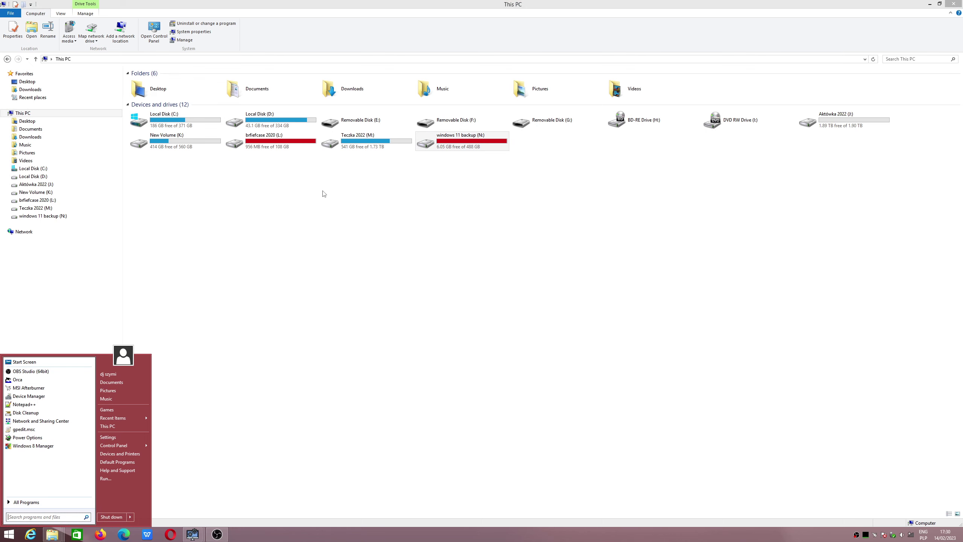
left_click(457, 147)
double_click(455, 146)
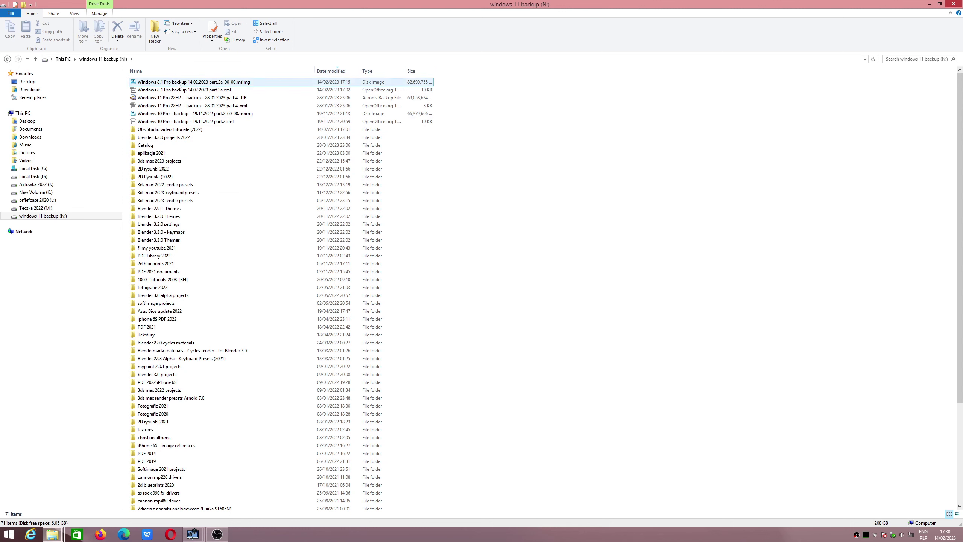
- Launch HotSwap!.EXE from the Desktop folder and try to safely hotswap the SABRENT SCSI Disk Device
left_click(31, 83)
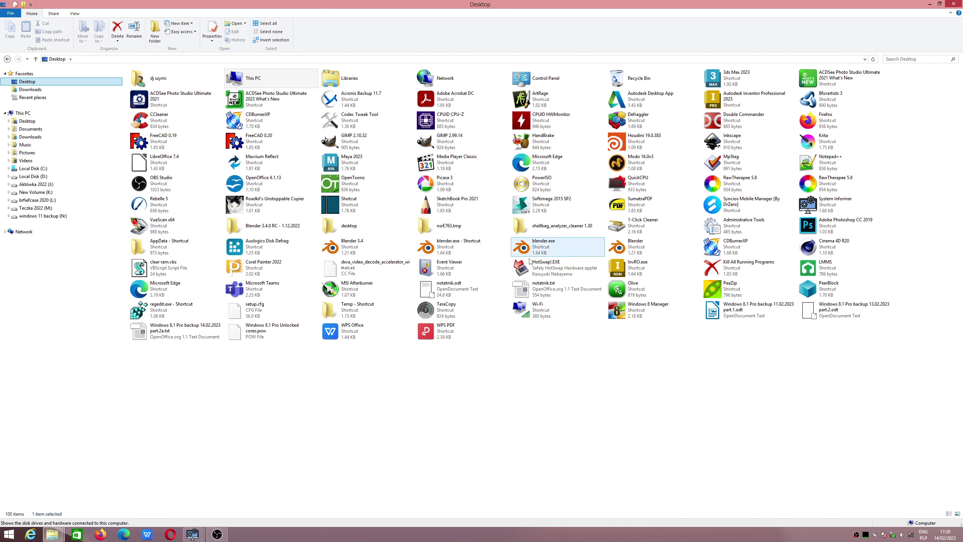
left_click(526, 271)
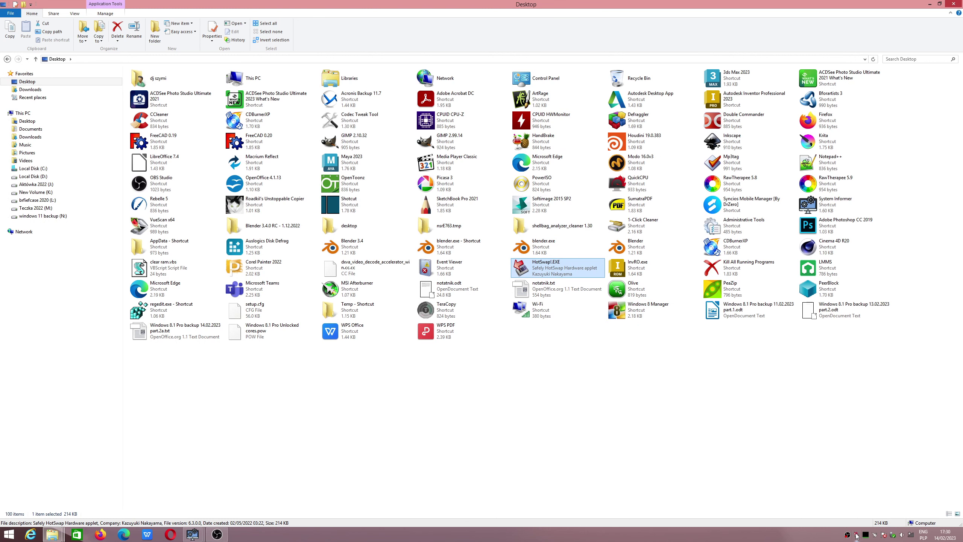
left_click(856, 535)
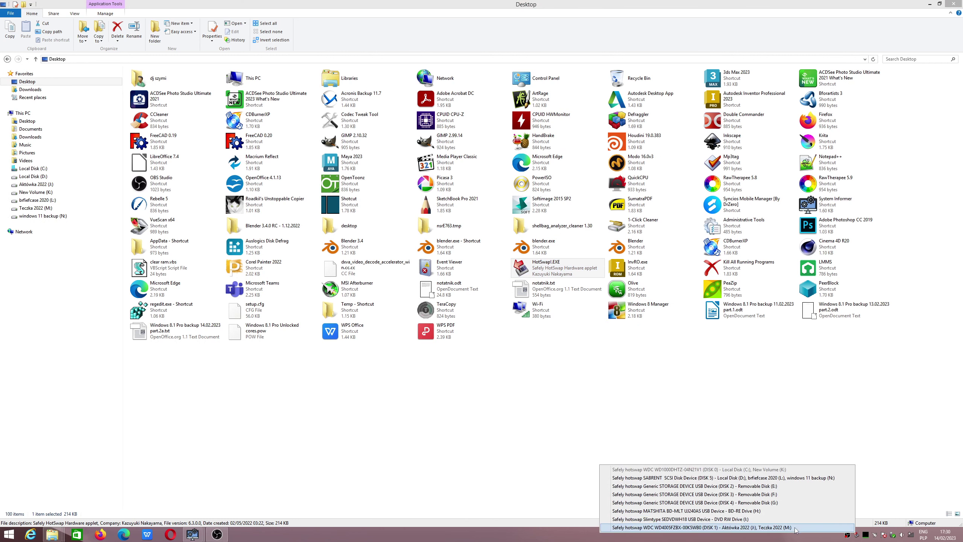
left_click(821, 478)
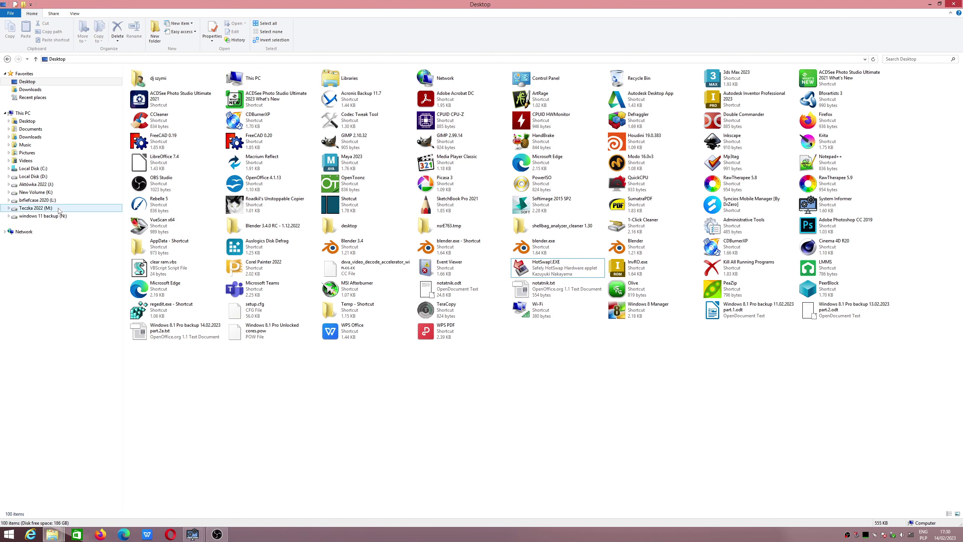
- Return to the windows 11 backup (N:) drive and check the properties of its Windows 8.1 Pro disk image
left_click(51, 217)
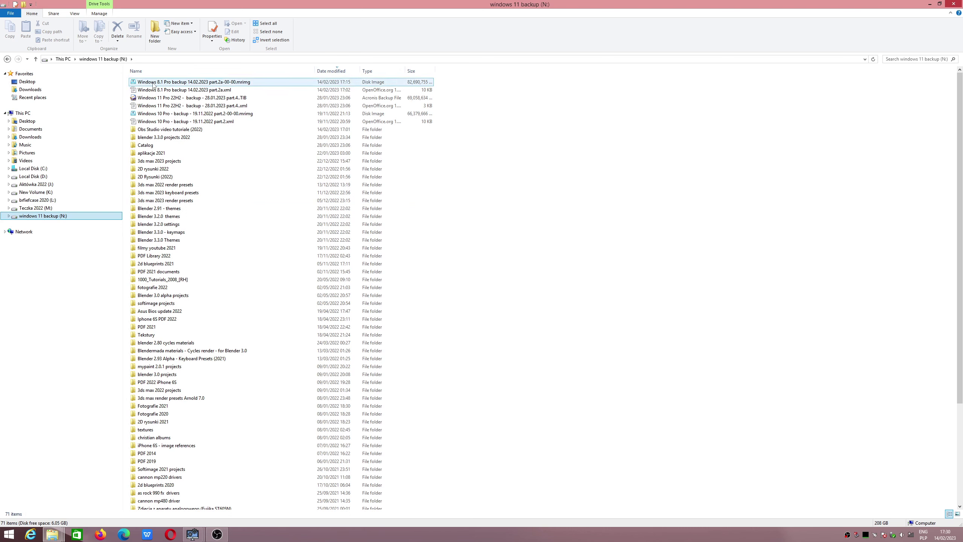
right_click(135, 82)
left_click(178, 275)
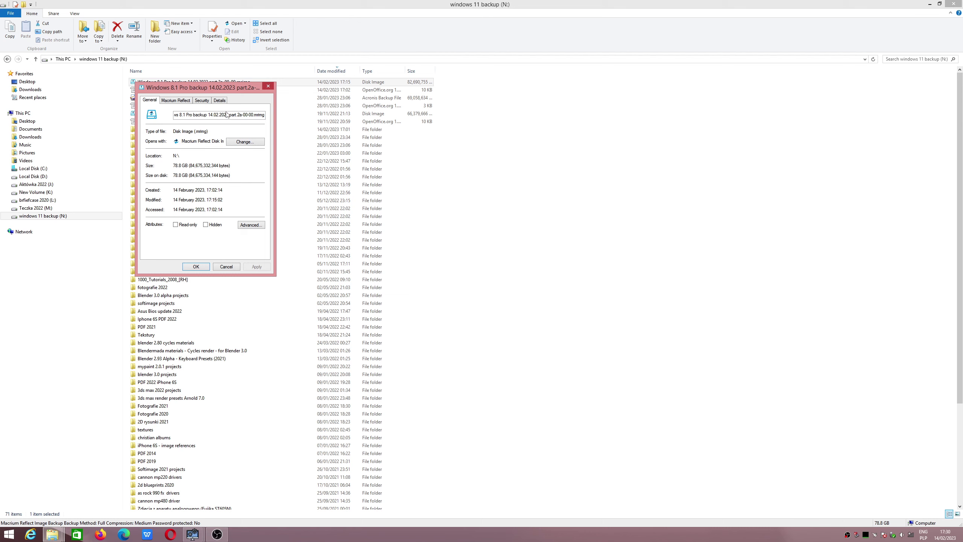
left_click(271, 86)
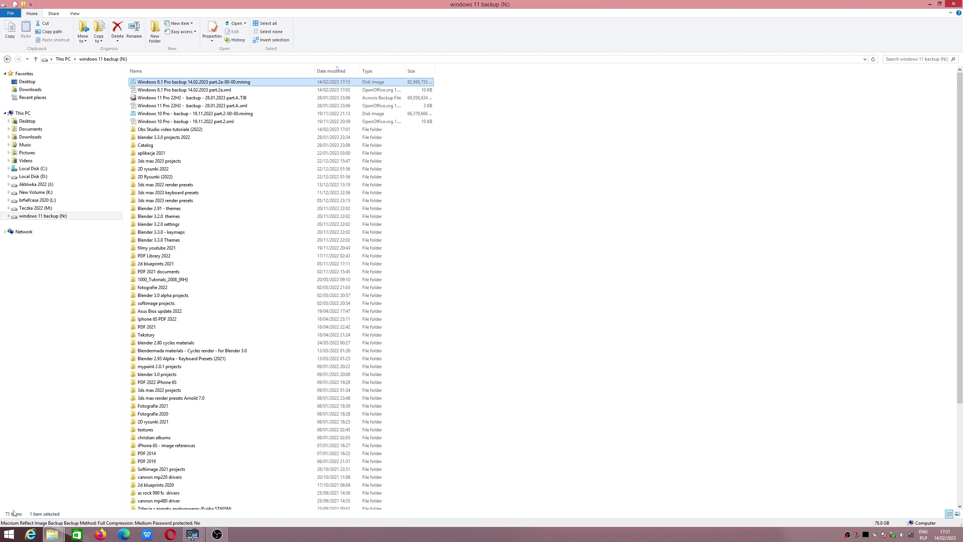
left_click(9, 534)
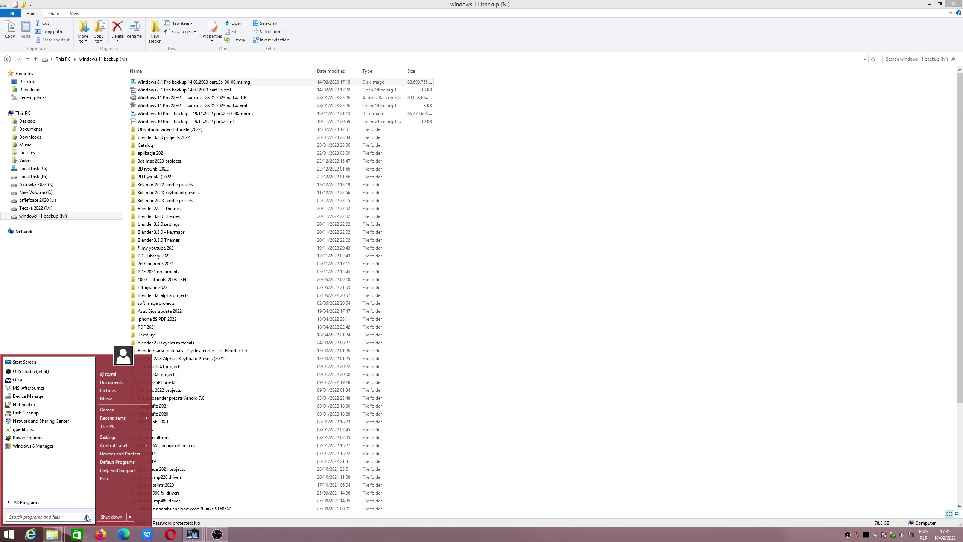
left_click(63, 504)
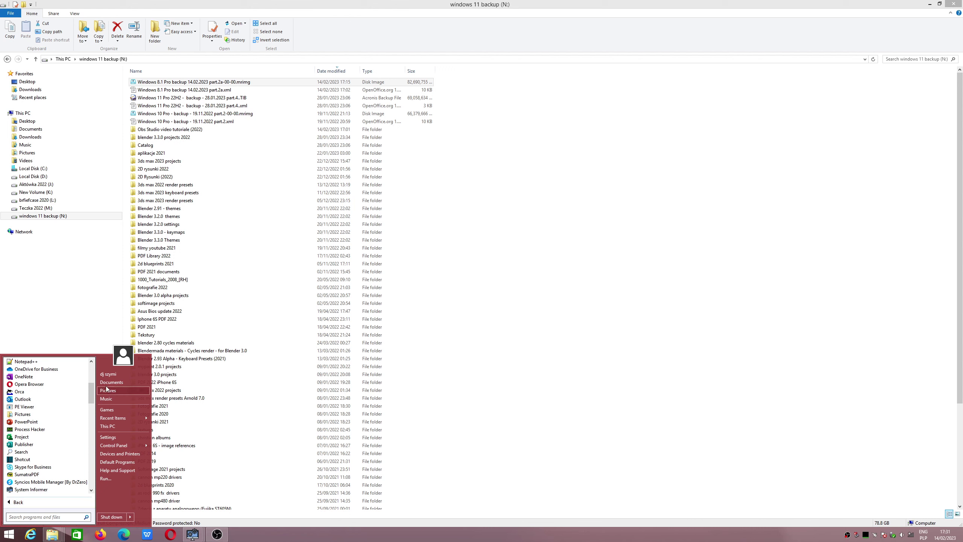
left_click_drag(91, 393, 91, 466)
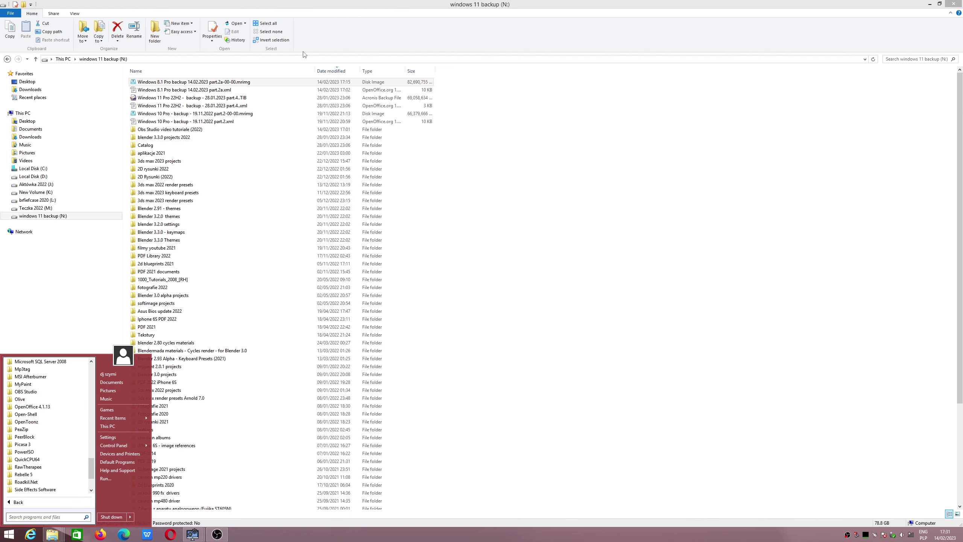
left_click(183, 80)
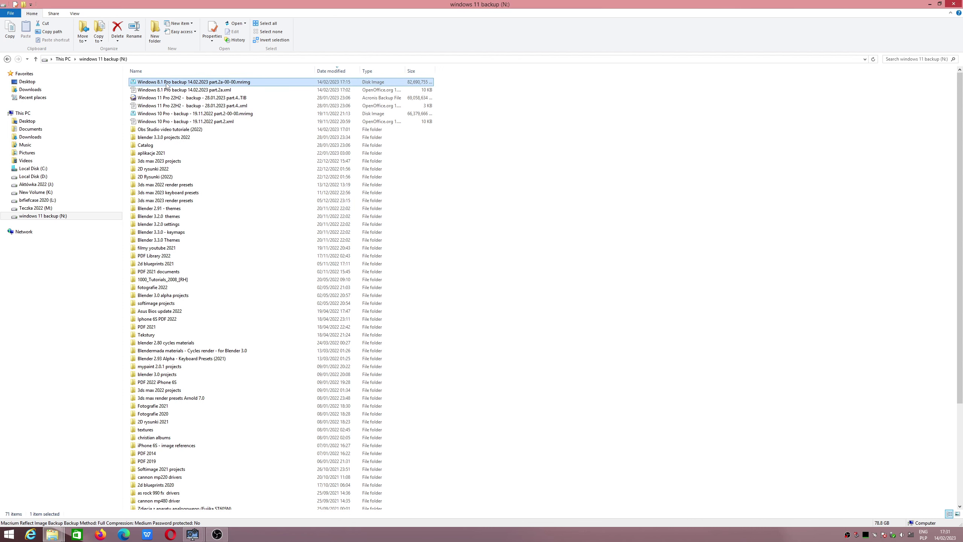
- Try once more to eject the SABRENT drive with the system's safe removal and dismiss the resulting message
left_click(894, 535)
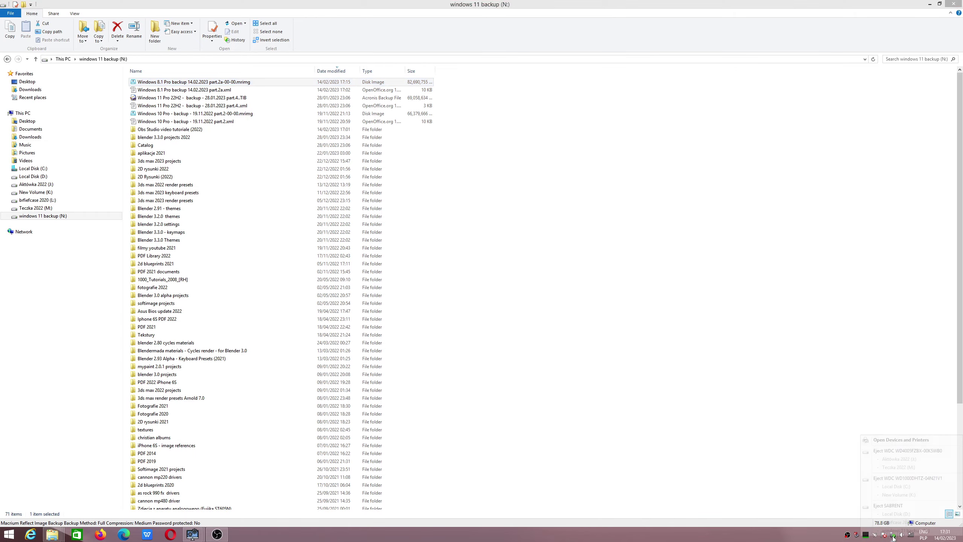
left_click(900, 505)
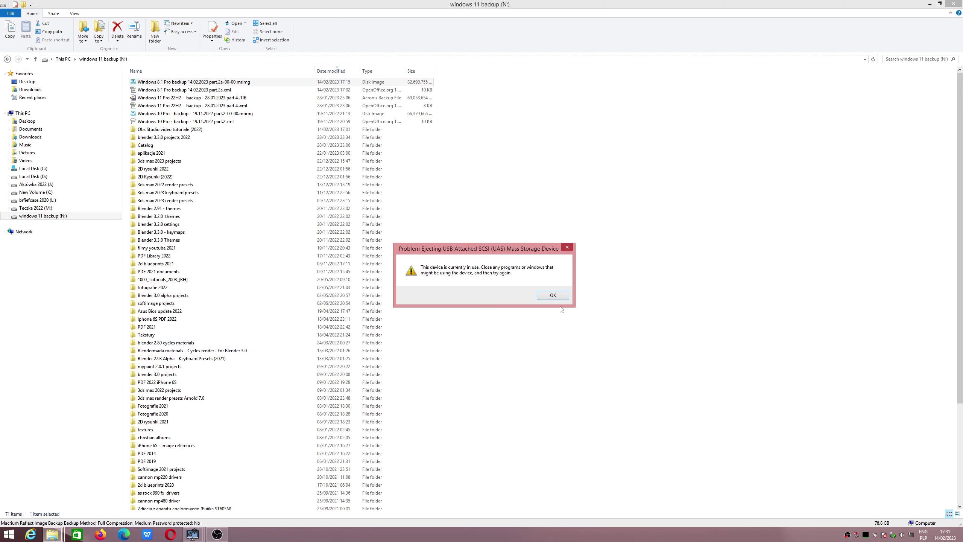
left_click(553, 296)
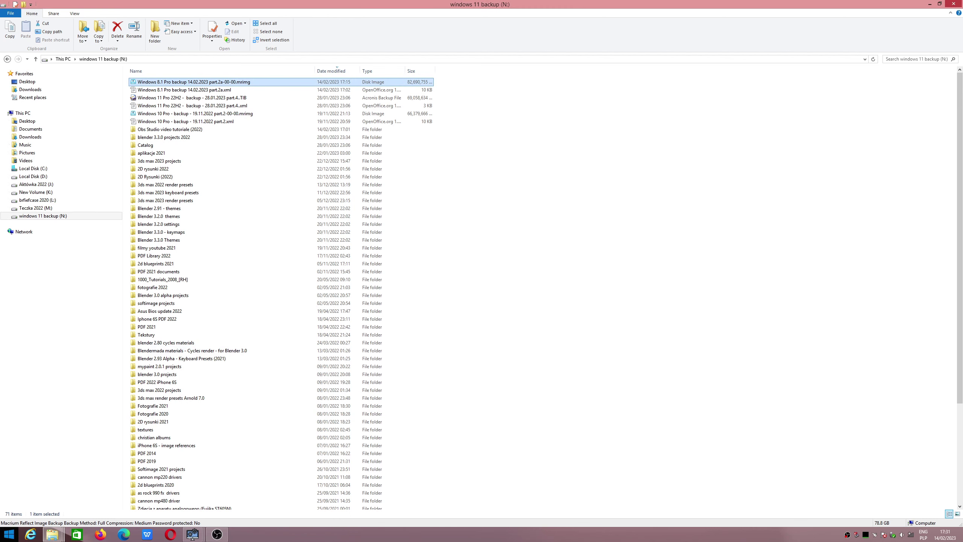
- Search the installed programs for "event" and open Event Viewer (eventvwr.exe)
left_click(9, 533)
type("event")
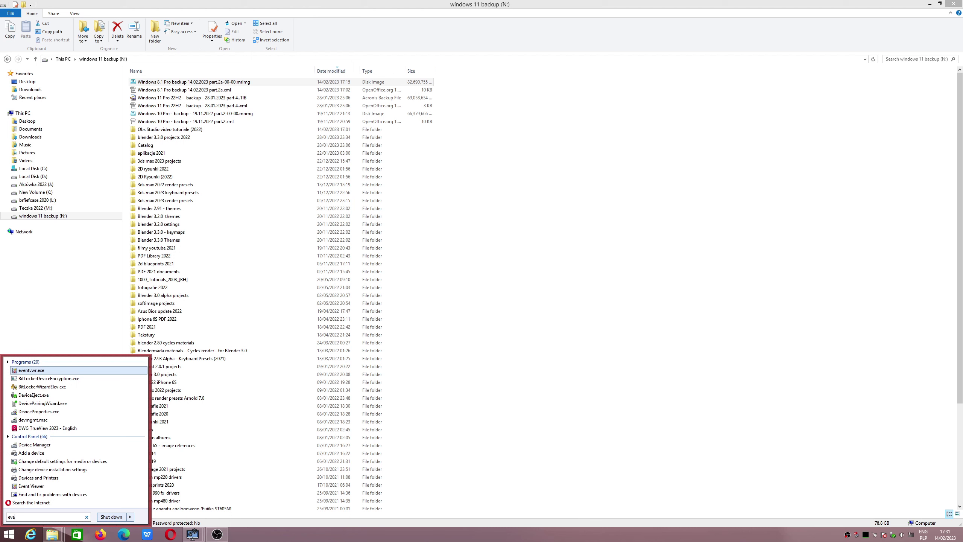
left_click(45, 370)
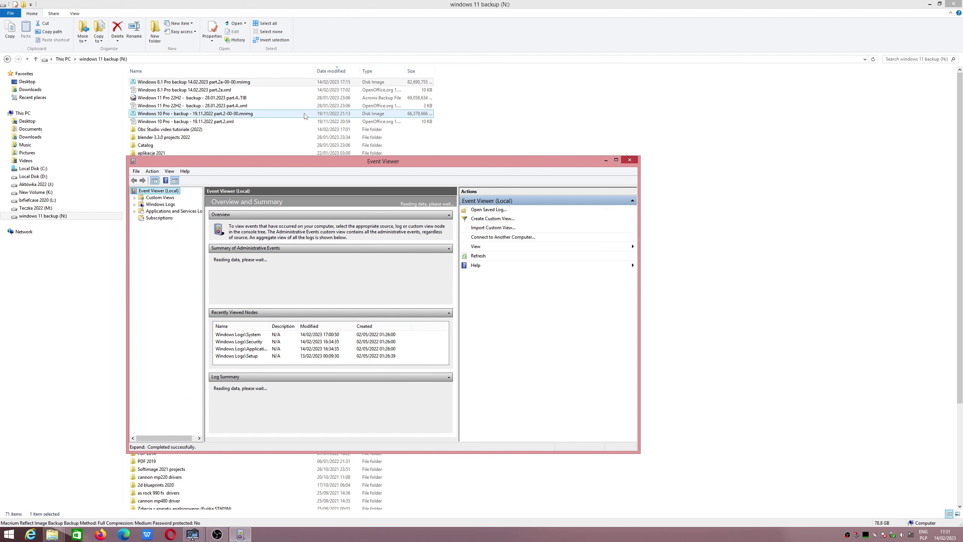
- Open the System log under Windows Logs and view the upper Kernel-PnP warning with event ID 225
left_click(135, 204)
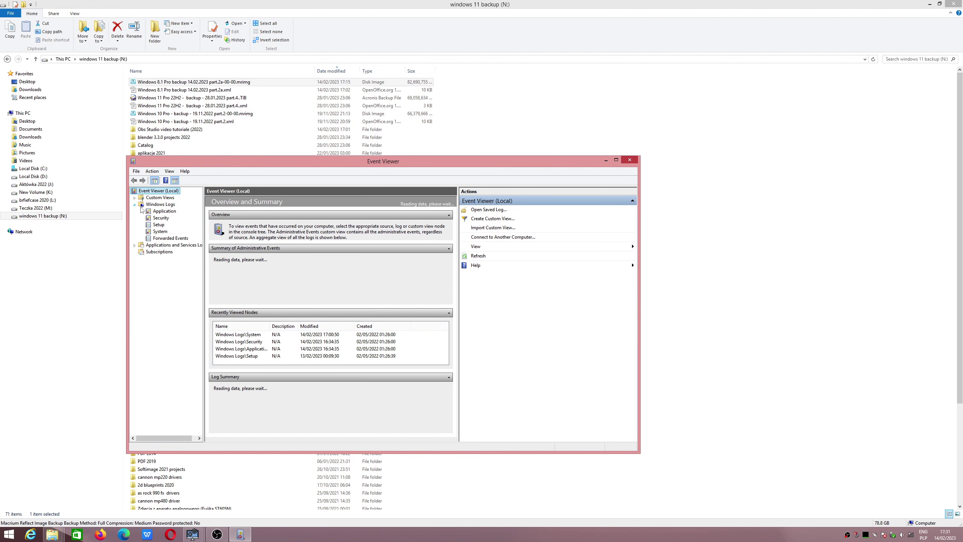
left_click(163, 233)
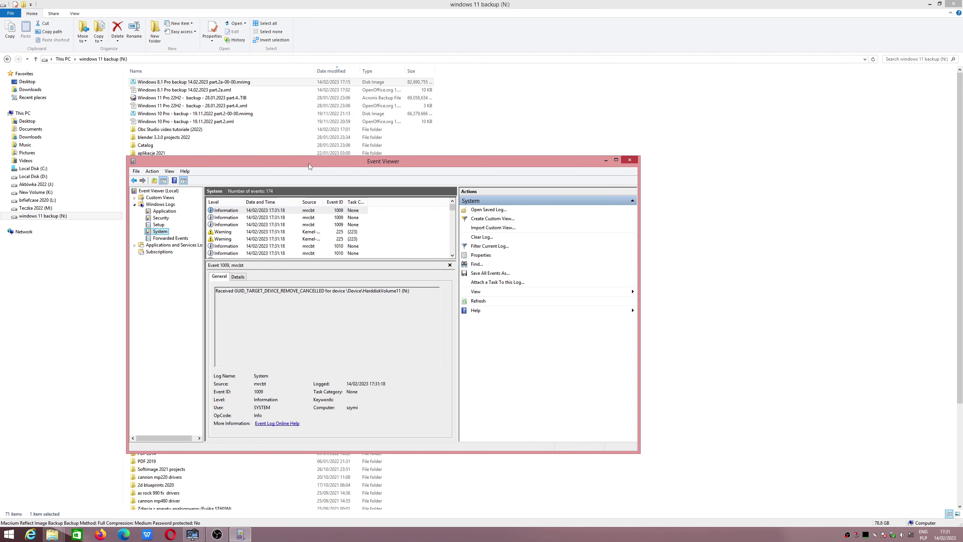
left_click_drag(305, 164, 535, 158)
left_click(457, 229)
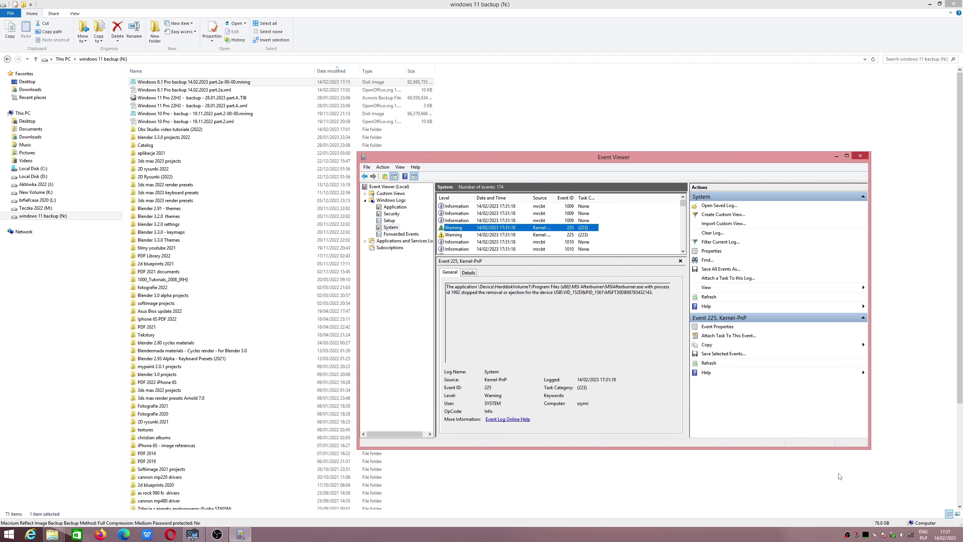
- Close the MSI Afterburner program running in the background and dismiss the service notification
right_click(876, 534)
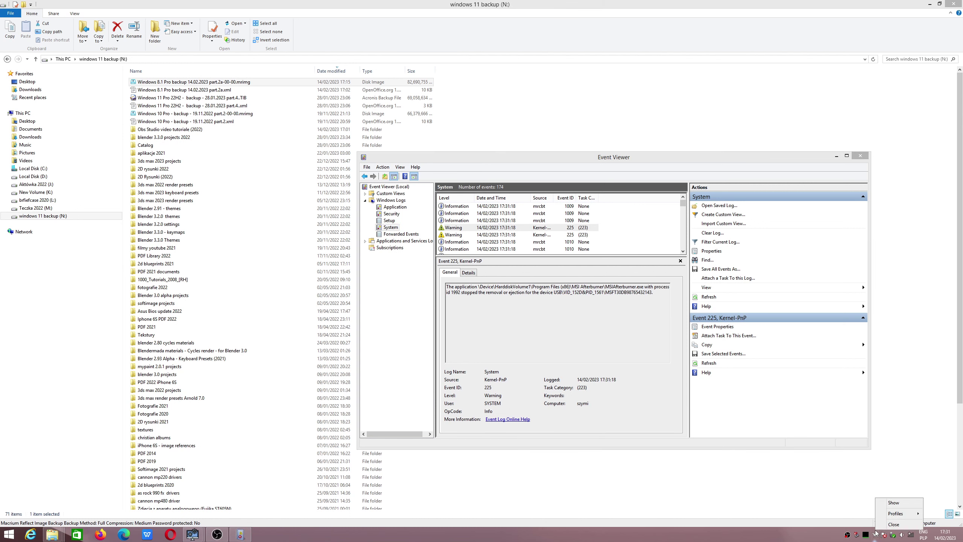
left_click(895, 525)
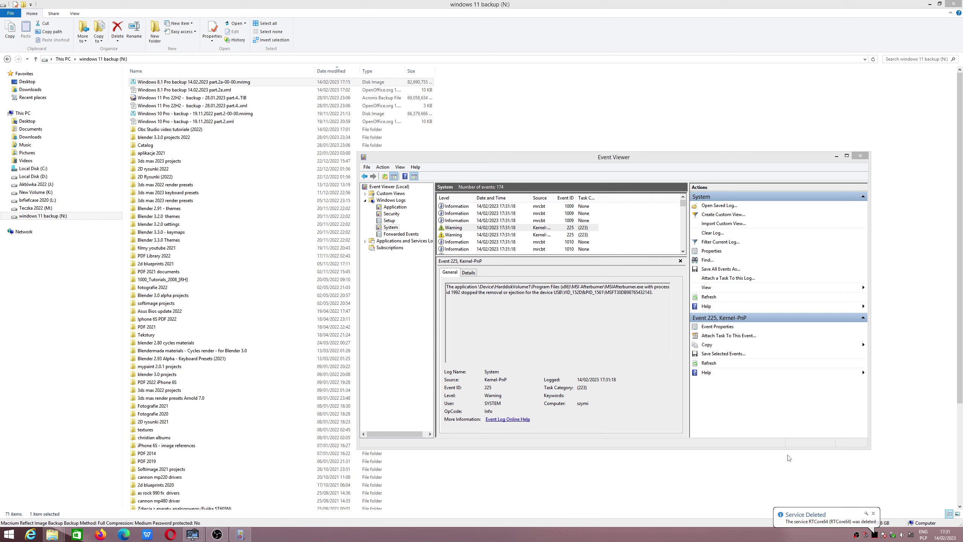
left_click(873, 513)
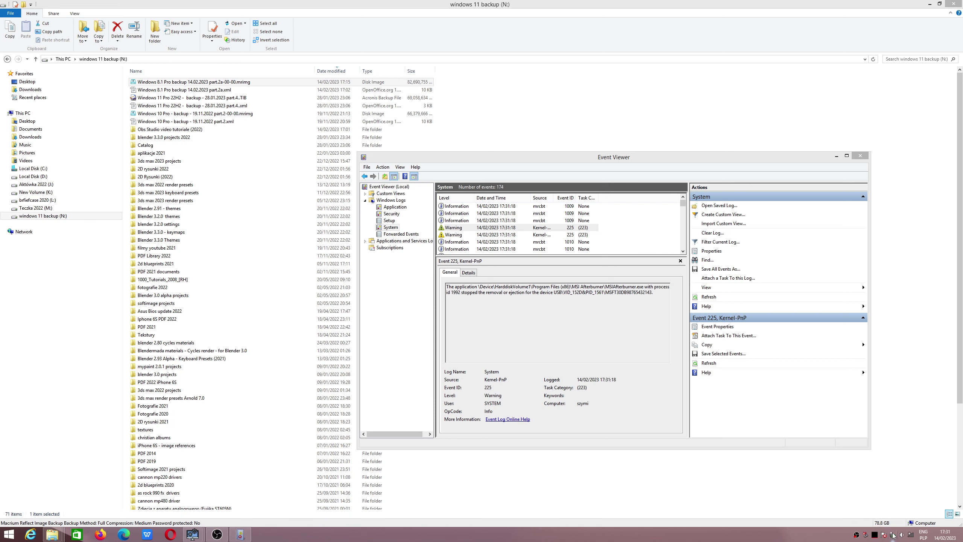
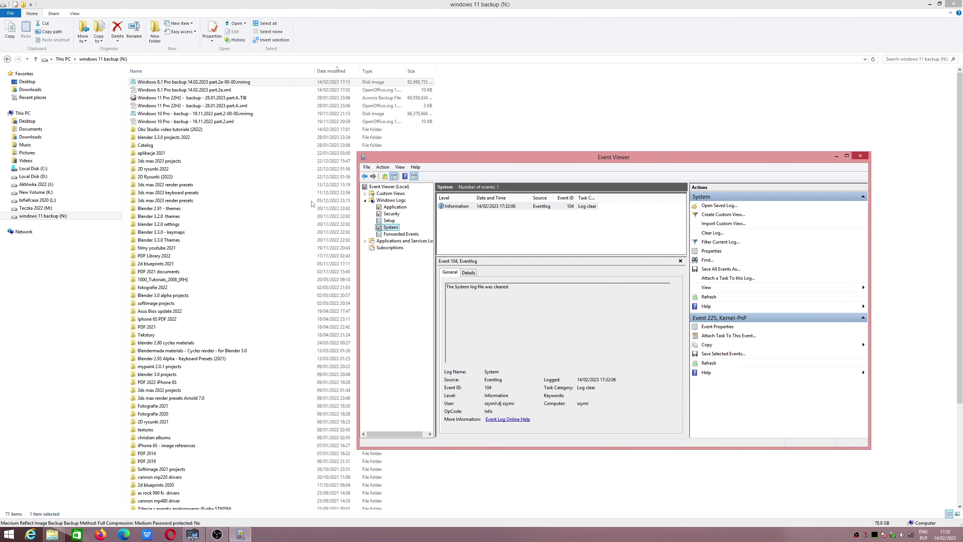
- Filter the System log to Critical, Error, Warning and Verbose events, then refresh the log
left_click(717, 242)
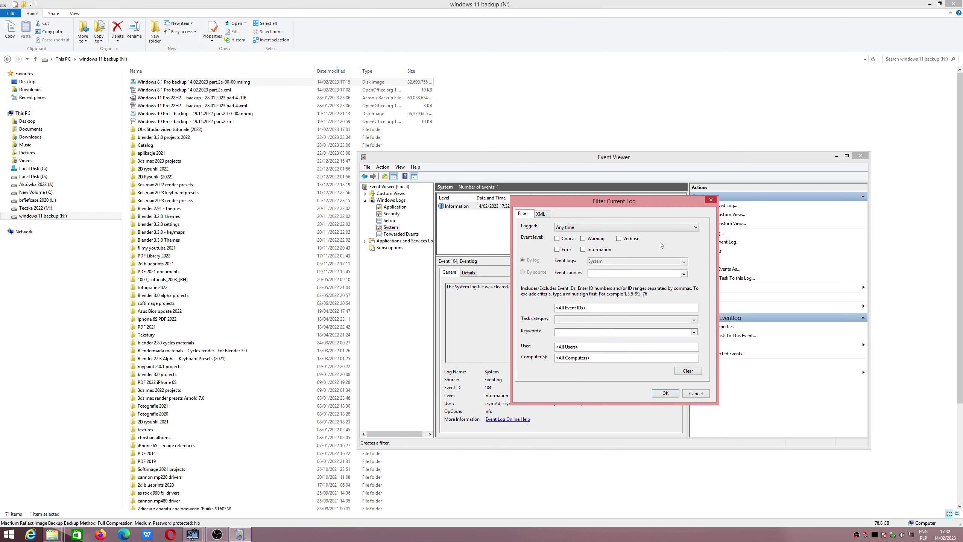
left_click(559, 251)
left_click(665, 393)
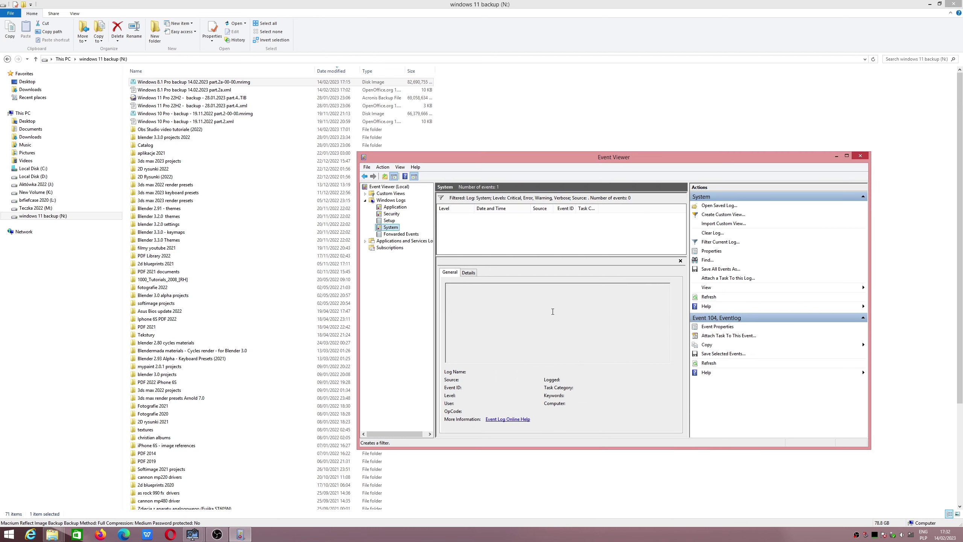
right_click(391, 228)
left_click(436, 341)
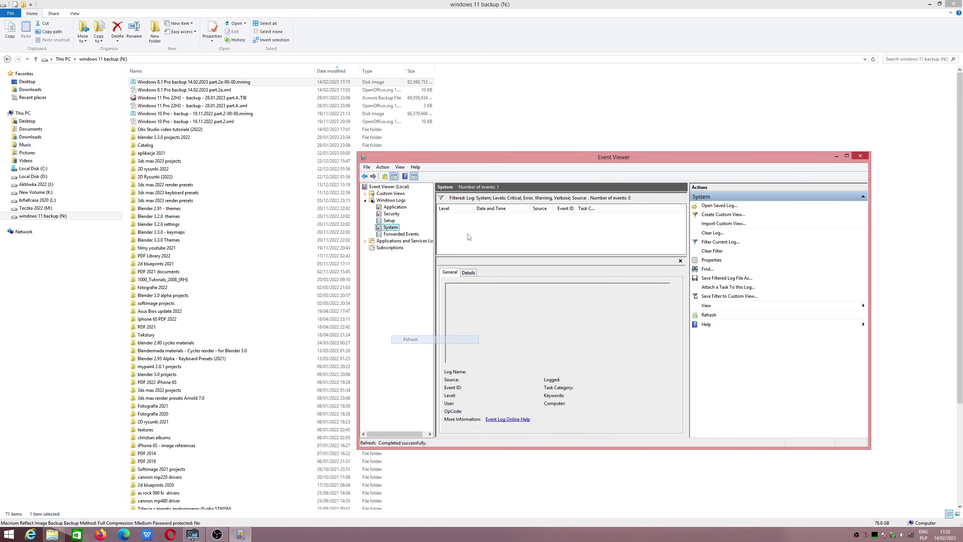
- Minimize Event Viewer, try to eject the SABRENT drive, and dismiss the resulting message
left_click(835, 155)
left_click(894, 535)
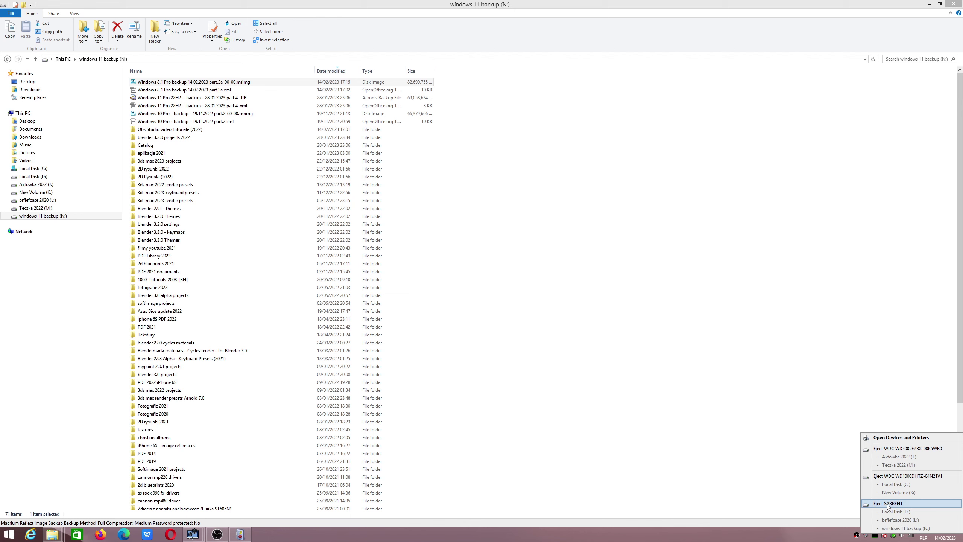
left_click(887, 503)
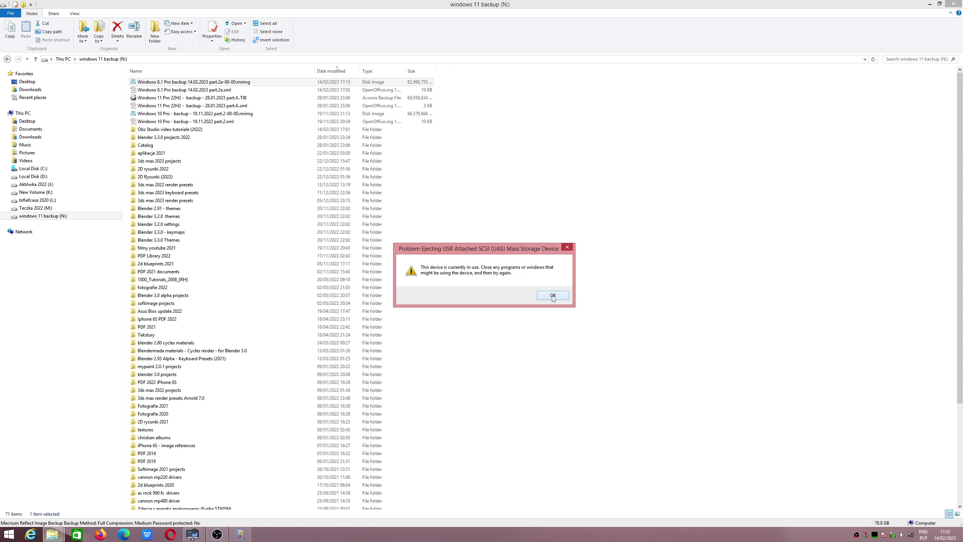
left_click(553, 297)
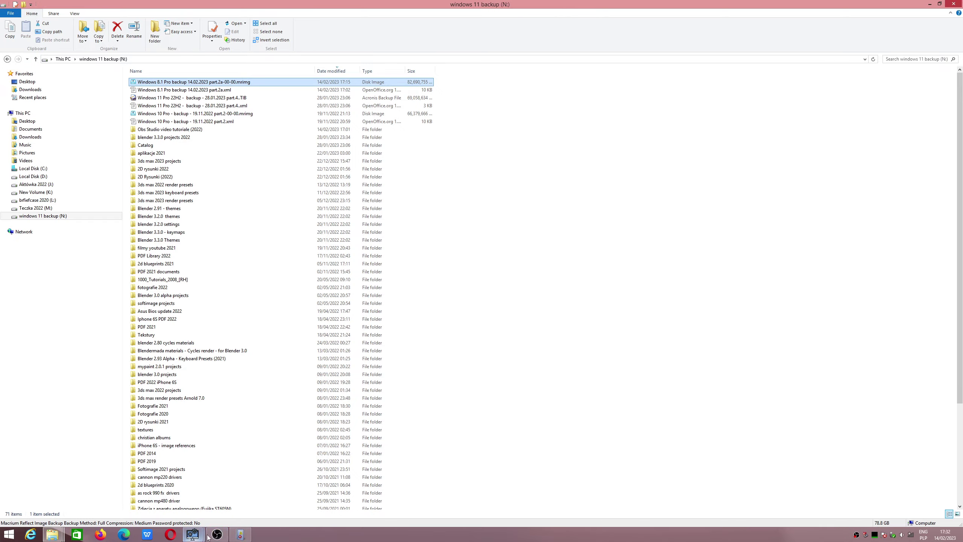
- Bring Event Viewer back and refresh the filtered System log to load the newest ejection warnings
left_click(240, 535)
right_click(390, 227)
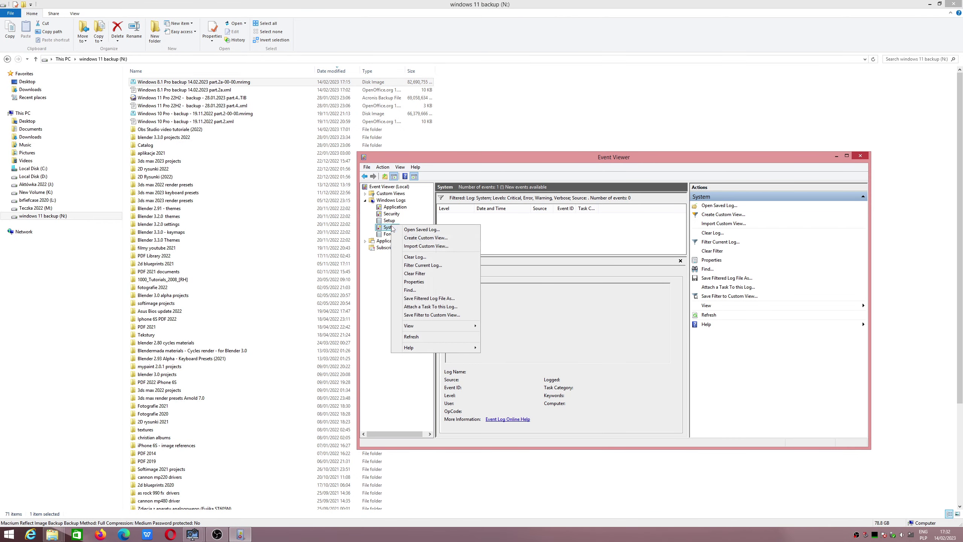
left_click(402, 337)
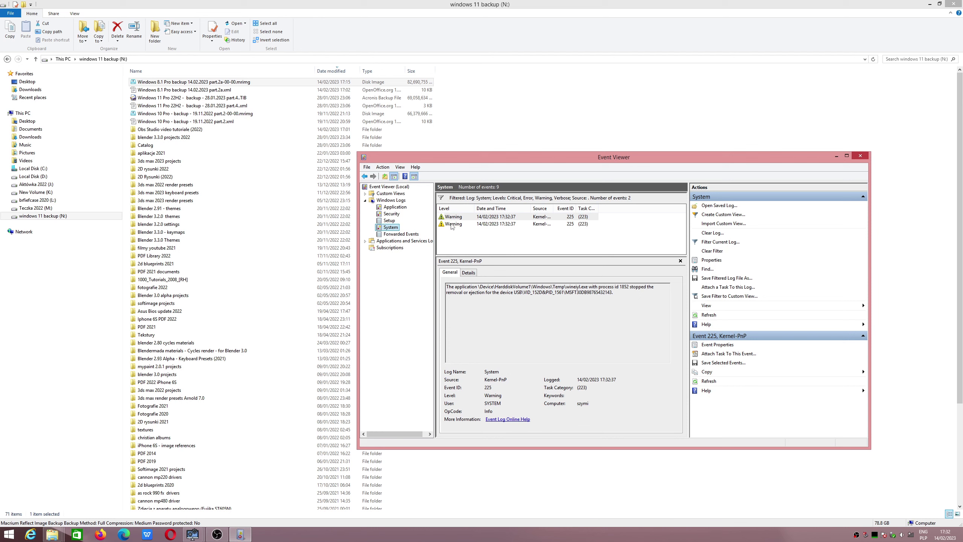
- Open System Informer and move its window aside so the event description in Event Viewer stays readable
right_click(315, 539)
left_click(343, 501)
left_click(181, 502)
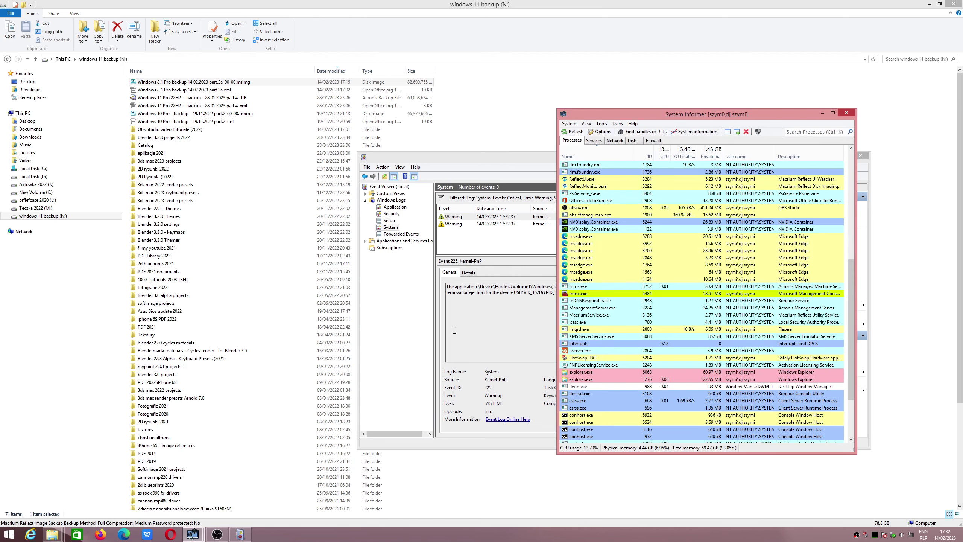
scroll(631, 185, "down", 3)
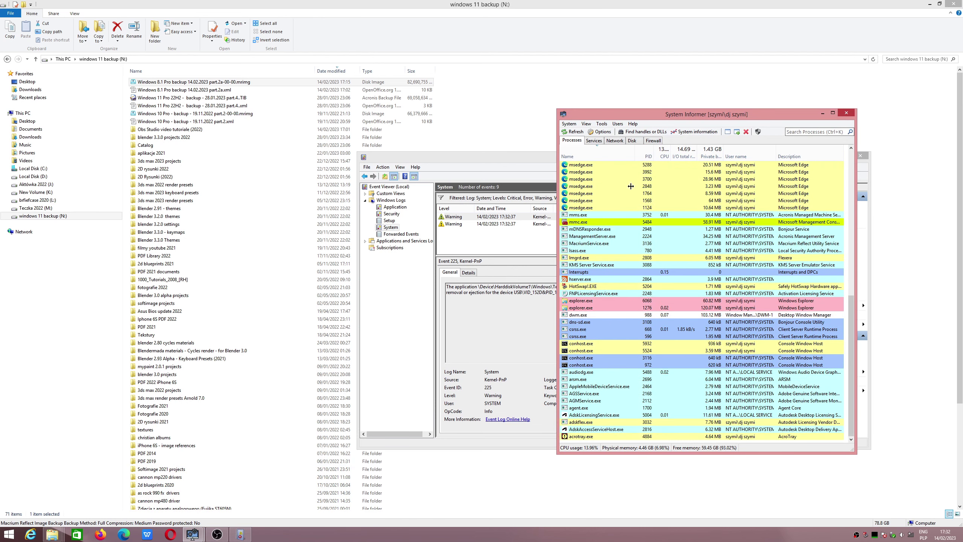
left_click_drag(654, 109, 755, 105)
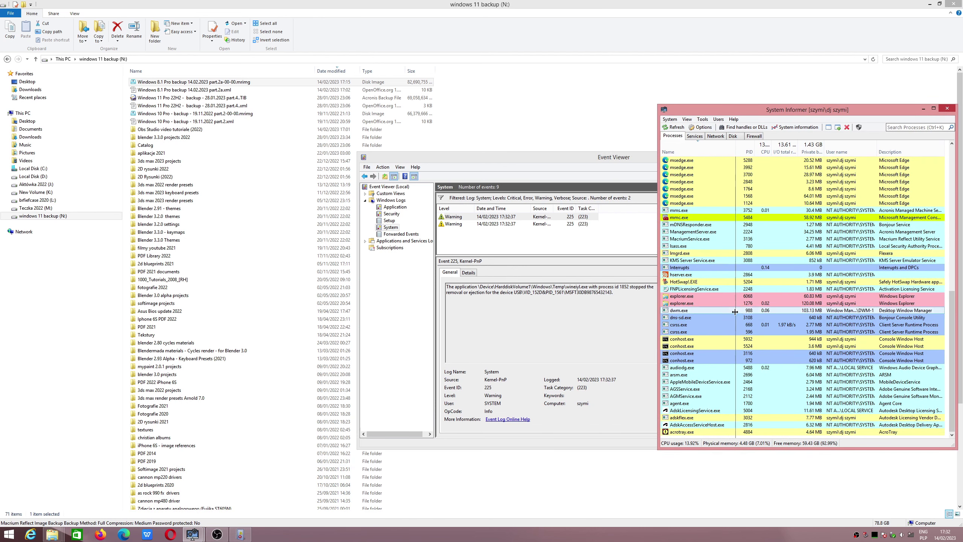
- Find the process with ID 1852 named in the event, terminate it, and minimize System Informer
scroll(735, 311, "up", 7)
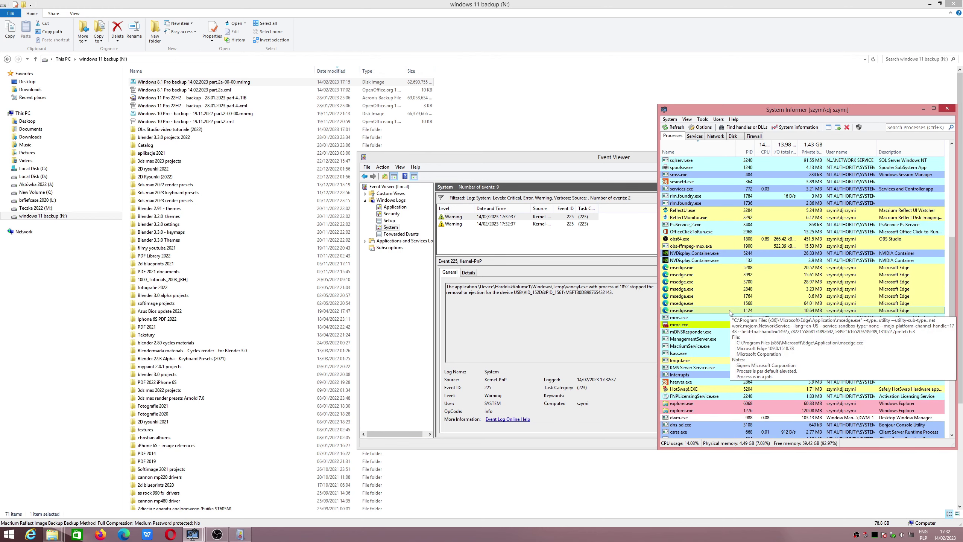
scroll(694, 266, "up", 5)
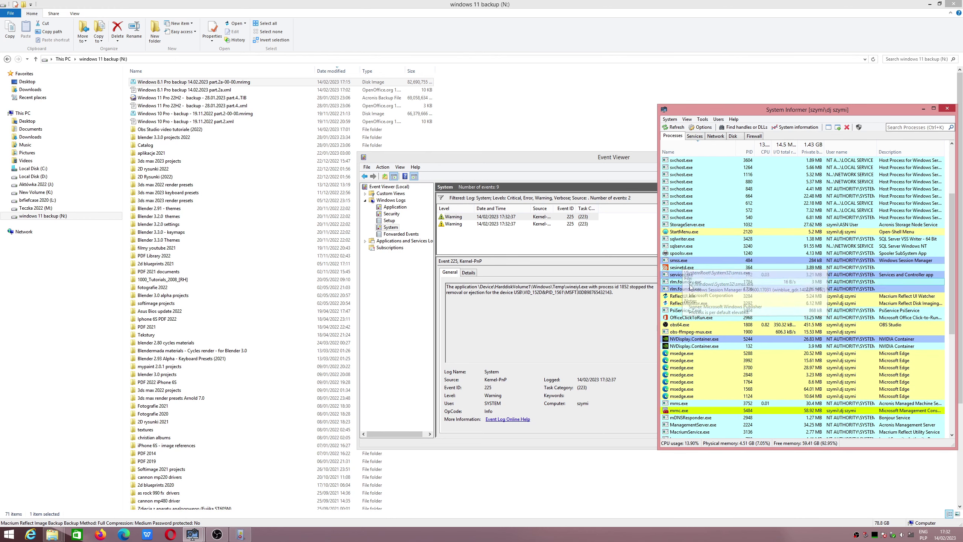
right_click(692, 189)
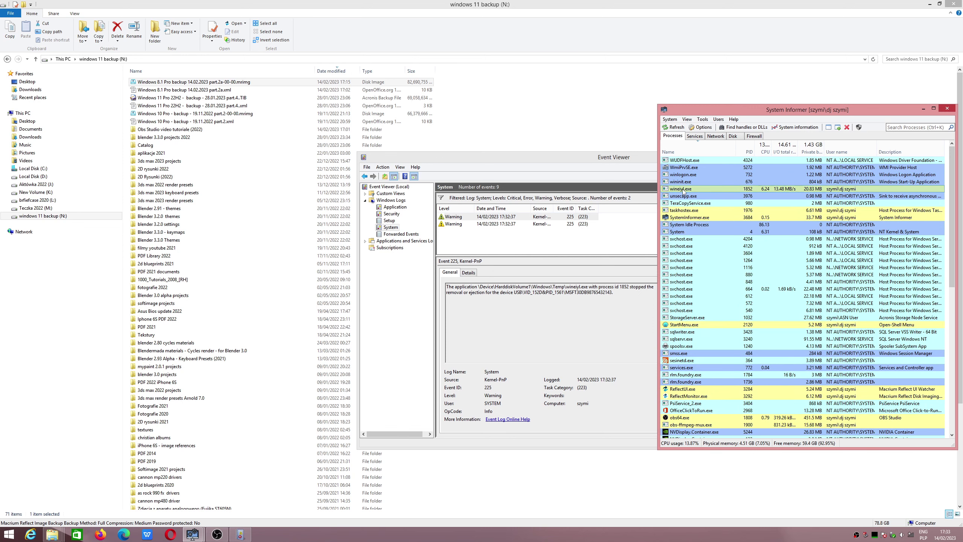
left_click(691, 195)
left_click(818, 289)
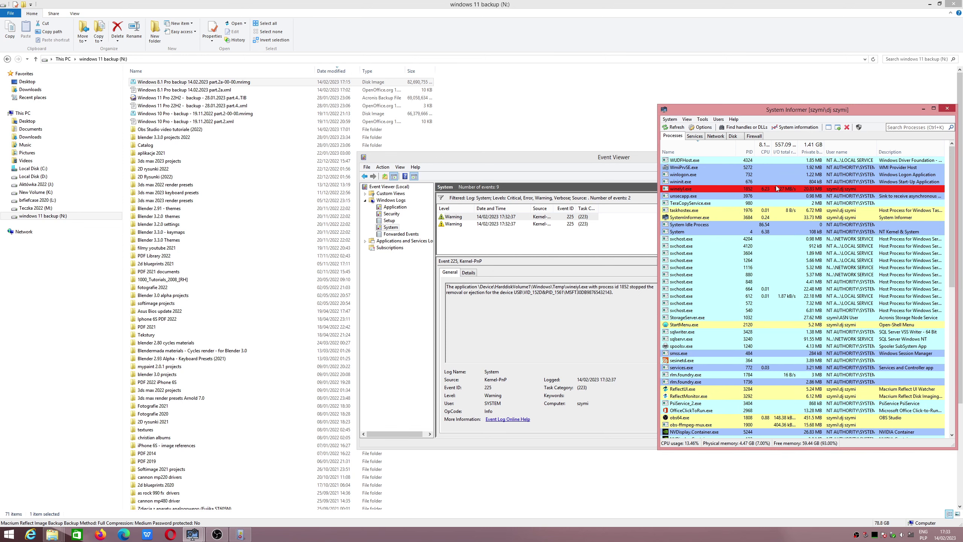
left_click(924, 108)
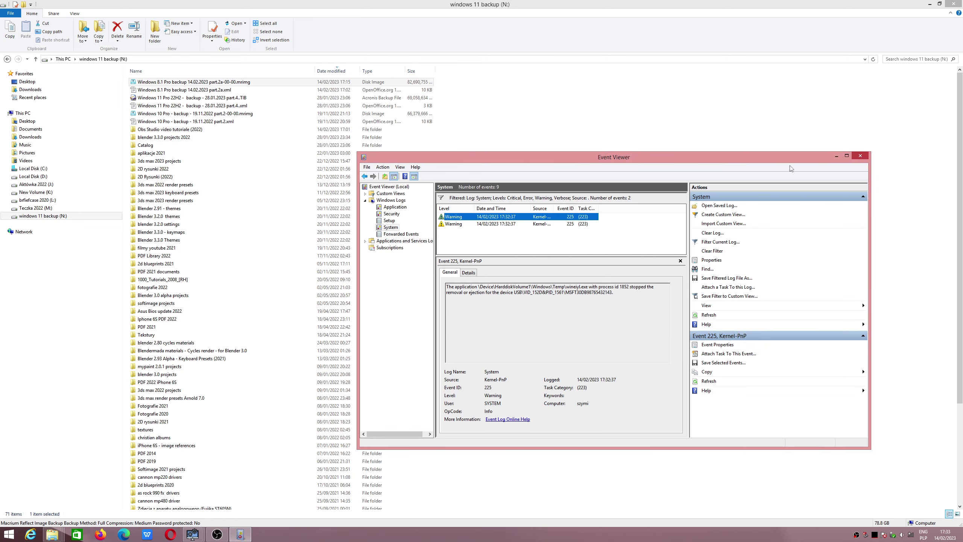
- Minimize Event Viewer, eject the SABRENT drive, and dismiss the hardware removal notification
left_click(837, 156)
left_click(893, 538)
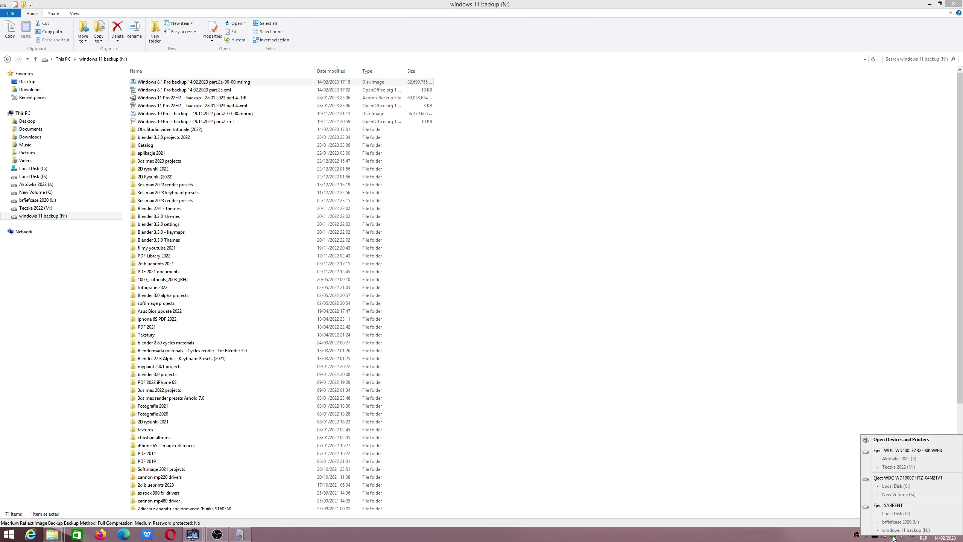
left_click(902, 511)
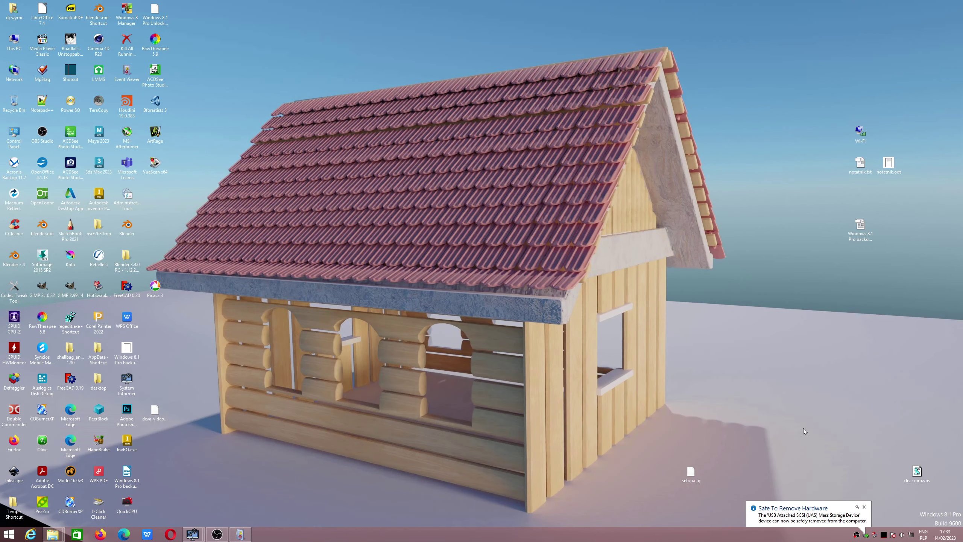
left_click(865, 507)
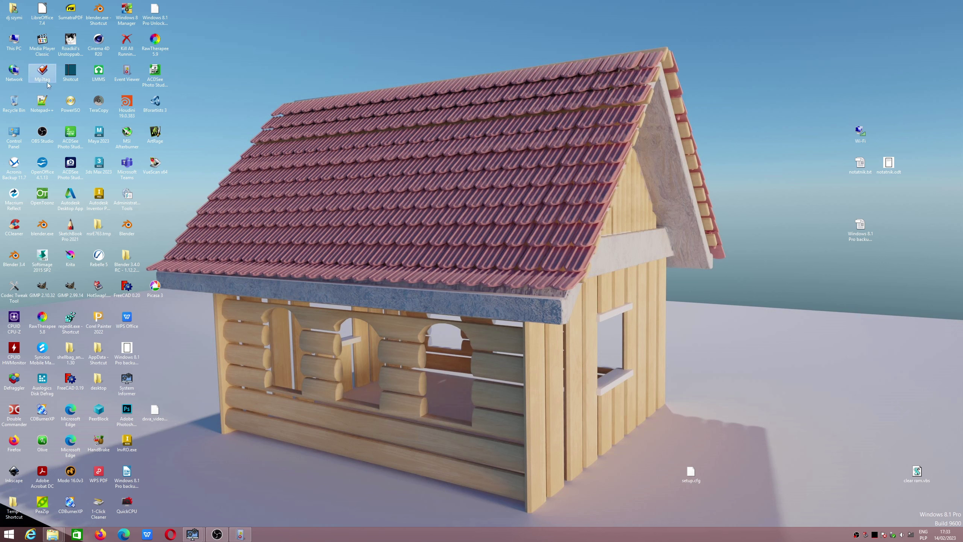
- Open the "blender 3.3.0 projects 2022" folder on the Teczka 2022 (M:) drive from This PC
left_click(14, 41)
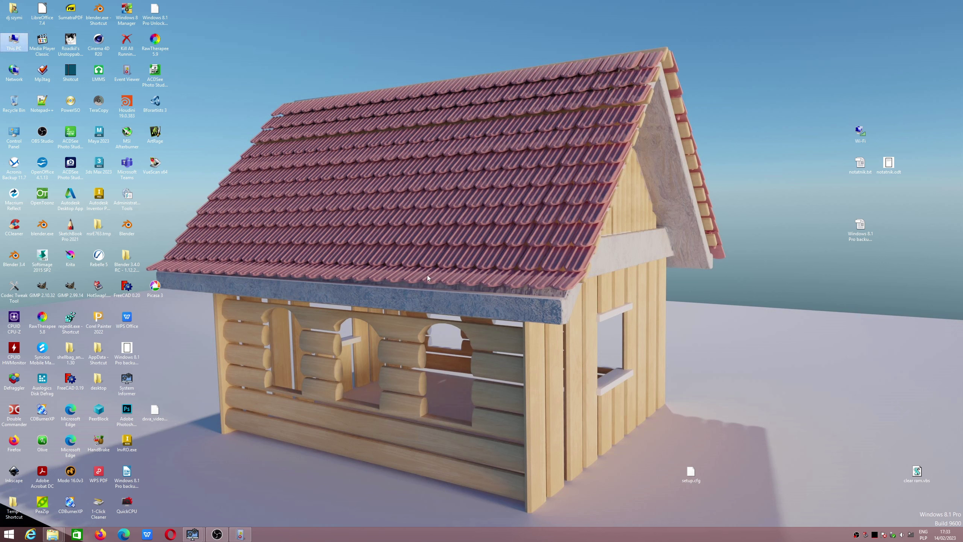
double_click(13, 39)
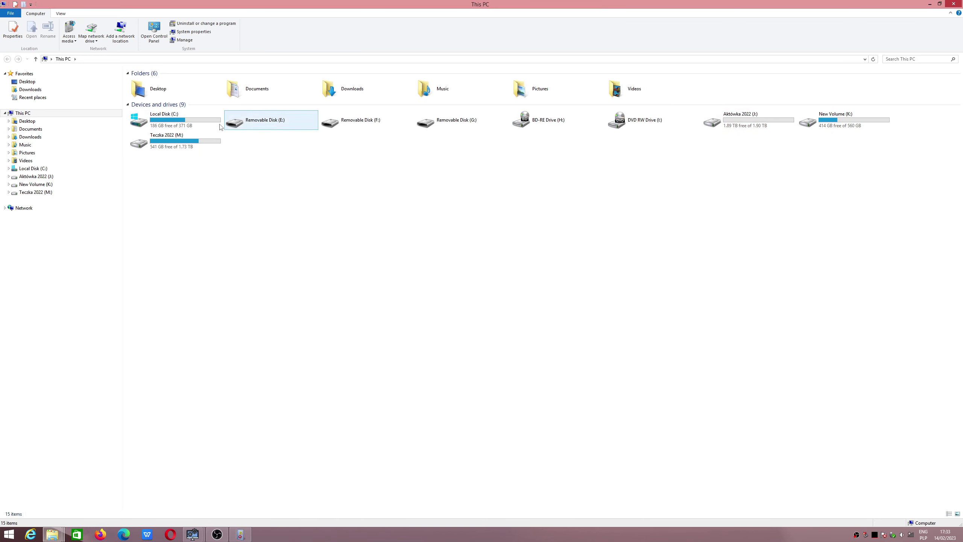
double_click(171, 141)
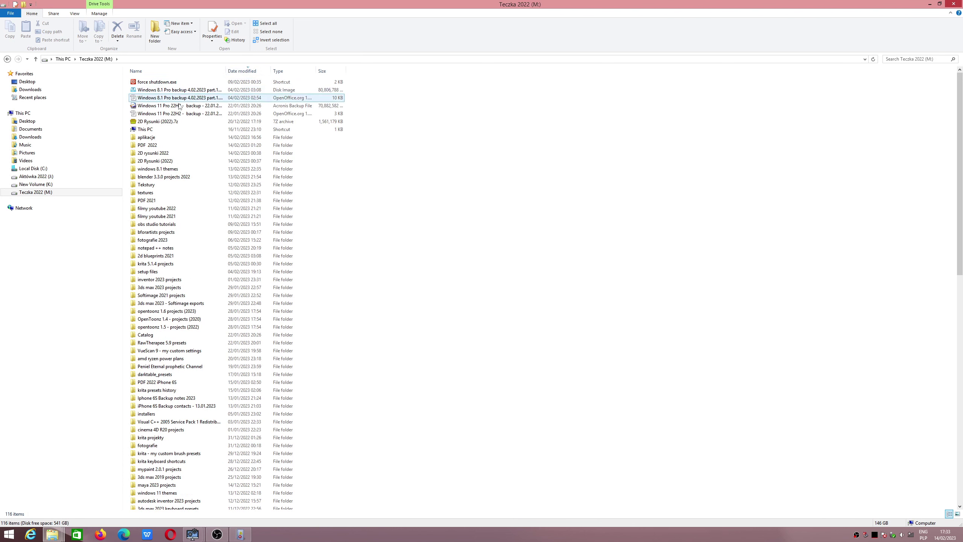
double_click(167, 176)
- Sort the files in the Blender projects folder by date modified
right_click(247, 128)
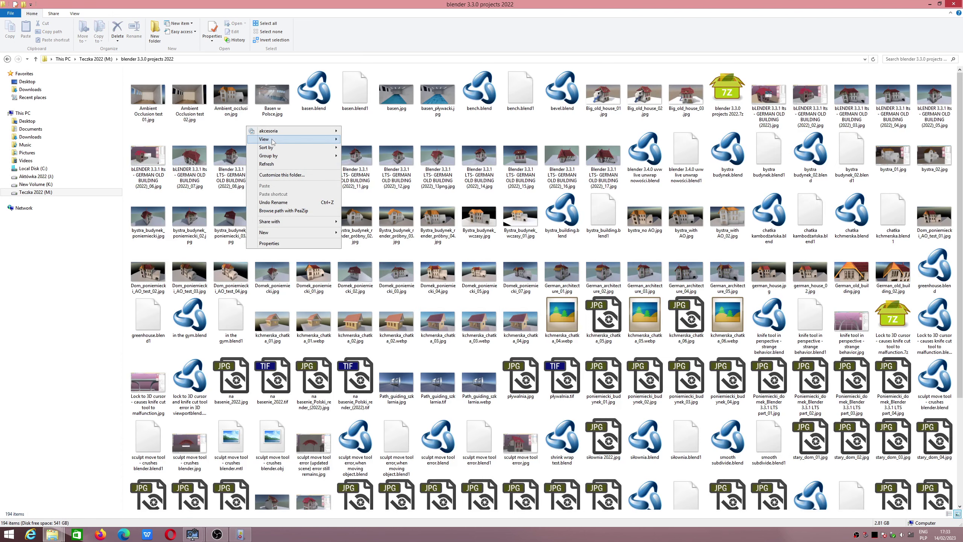
mouse_move(273, 139)
left_click(360, 158)
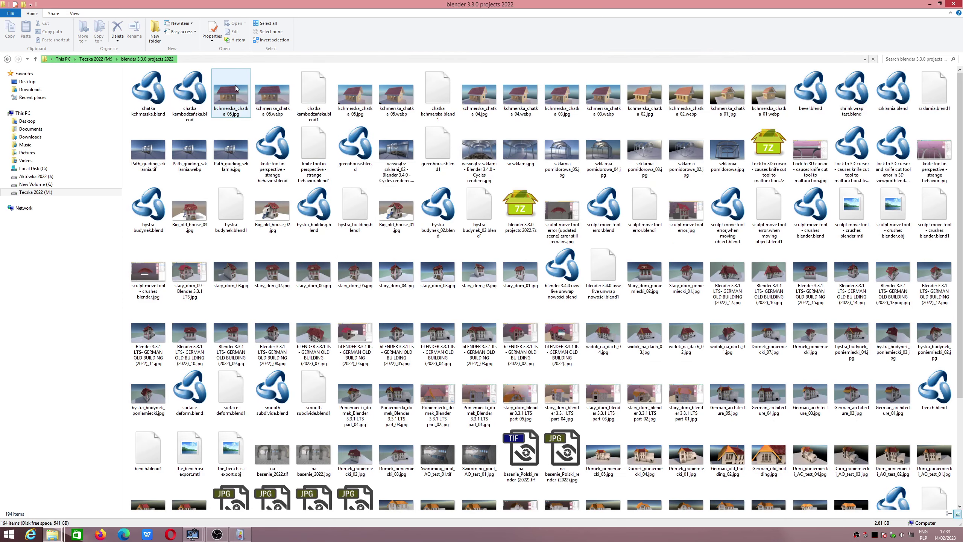
- View the images kchmerska_chatka_06.jpg and kchmerska_chatka_05.jpg, closing the viewer after each, and switch to OBS Studio
left_click(233, 93)
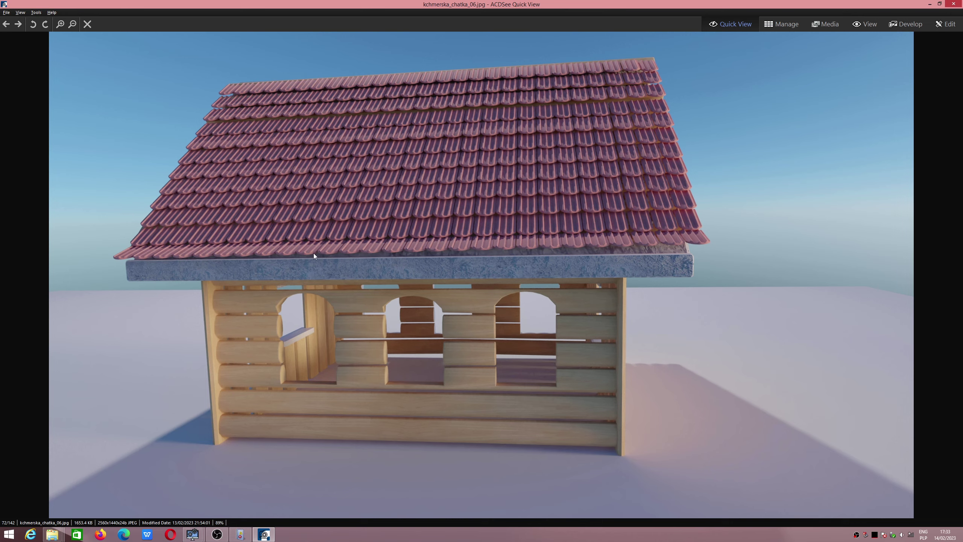
left_click(954, 4)
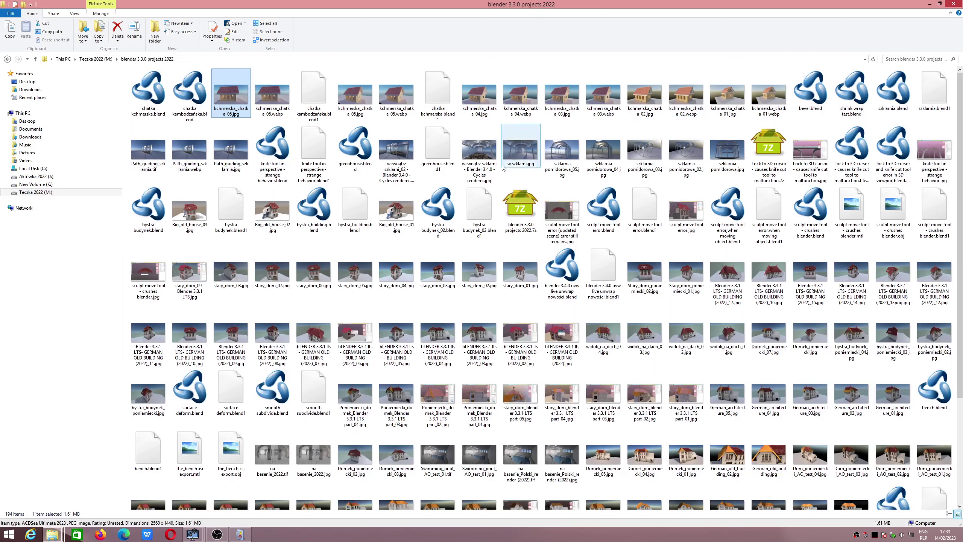
double_click(355, 96)
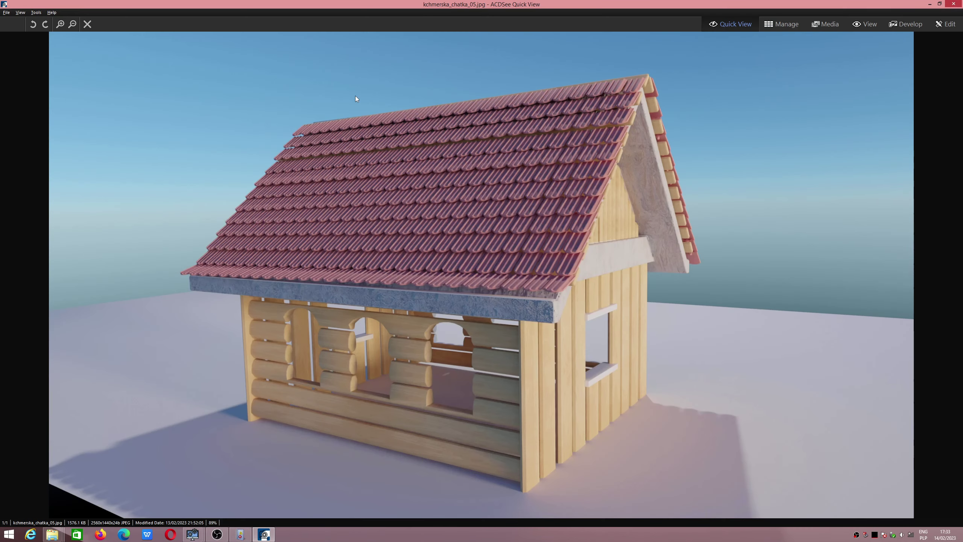
left_click(954, 4)
left_click(217, 535)
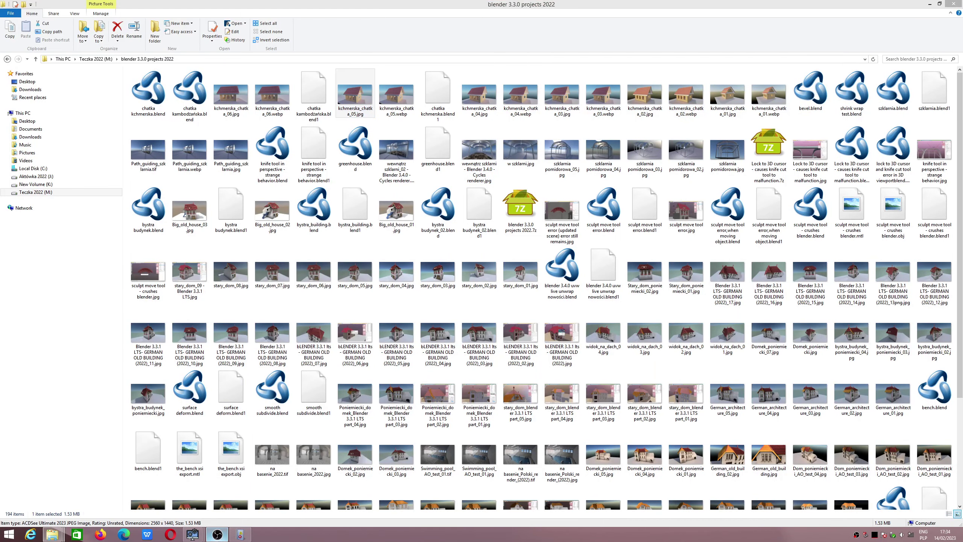